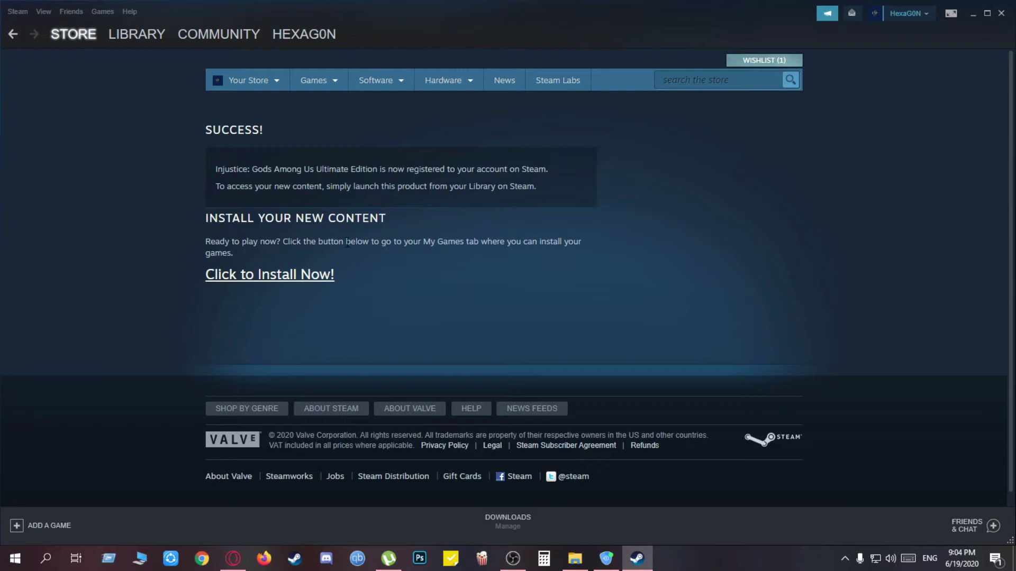
# Check that Injustice: Gods Among Us Ultimate Edition is registered, then go to the Library.
pyautogui.moveTo(96, 40)
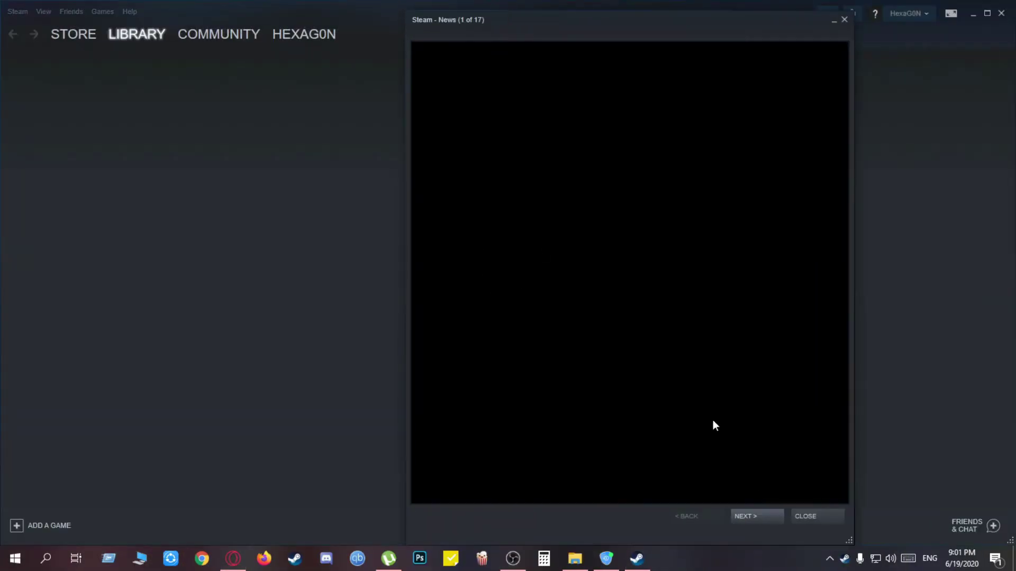
# Dismiss the News and What's New popups and the friends list, then check SaferVPN shows Argentina.
pyautogui.click(805, 516)
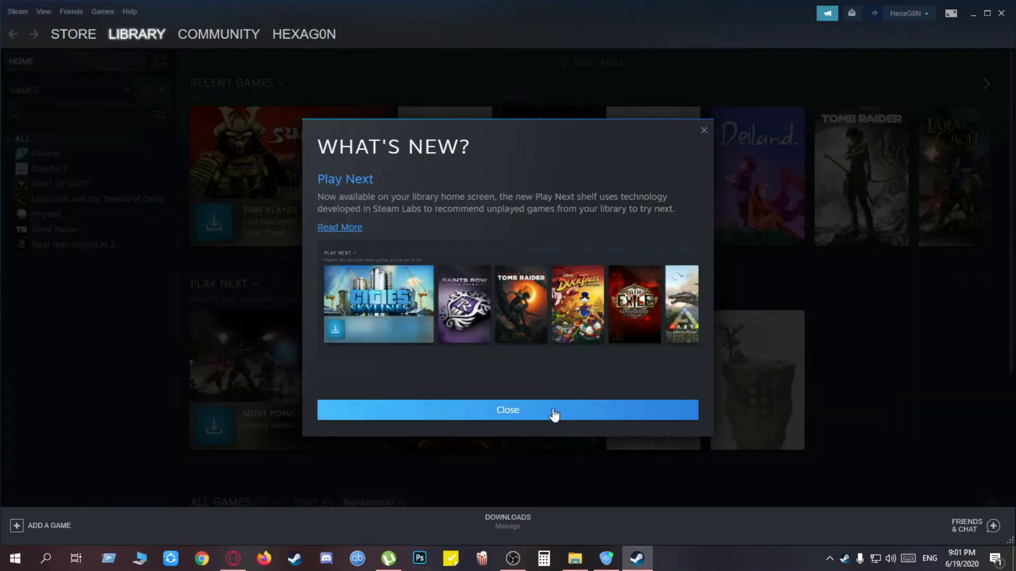
pyautogui.click(554, 411)
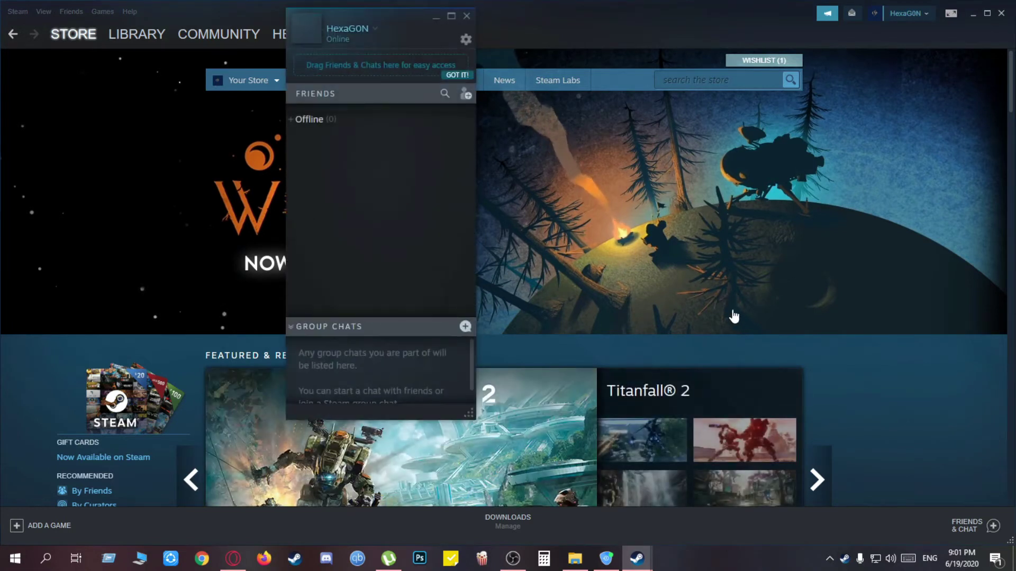
pyautogui.click(466, 16)
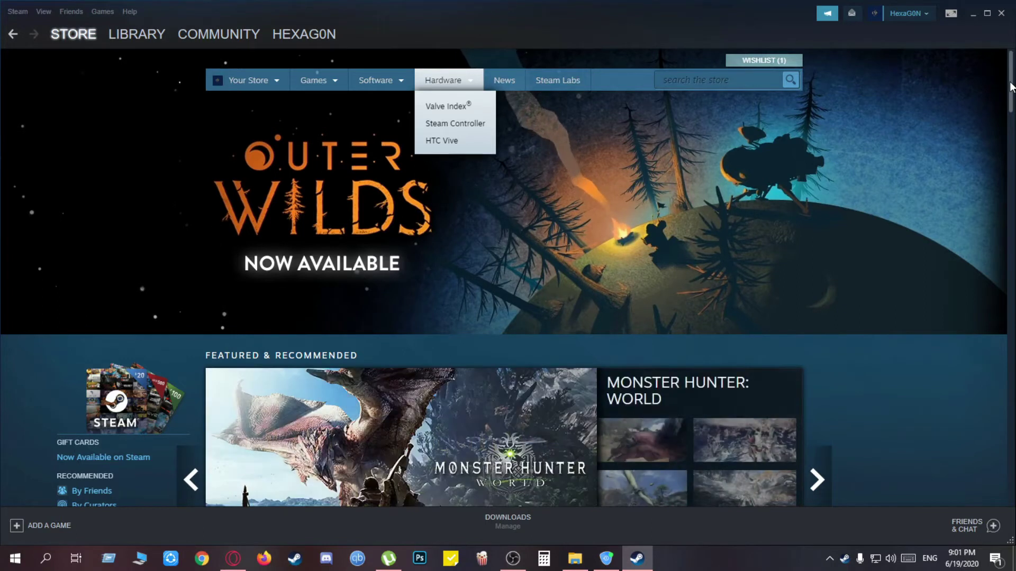
pyautogui.click(609, 561)
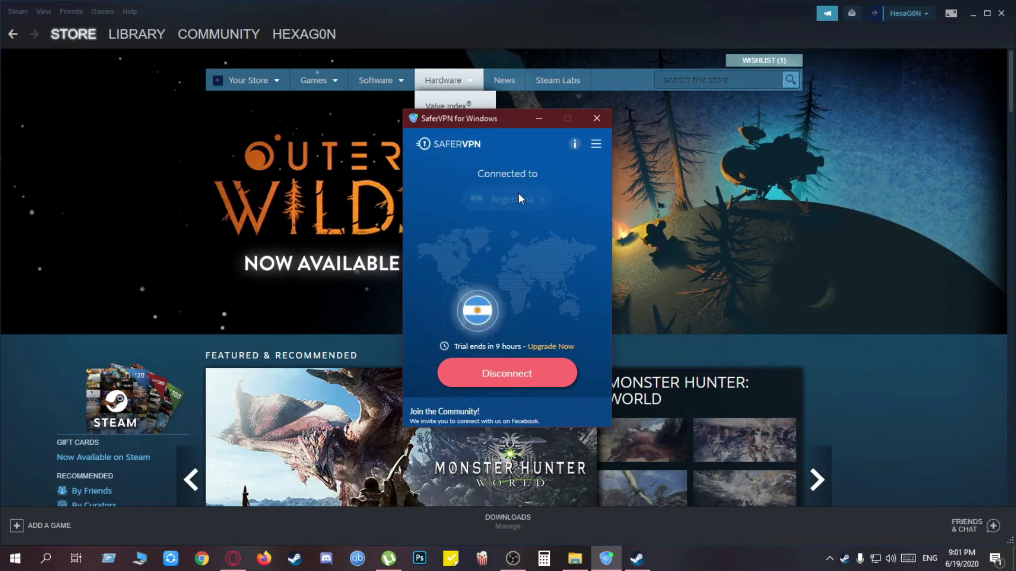
pyautogui.moveTo(508, 123); pyautogui.dragTo(664, 110)
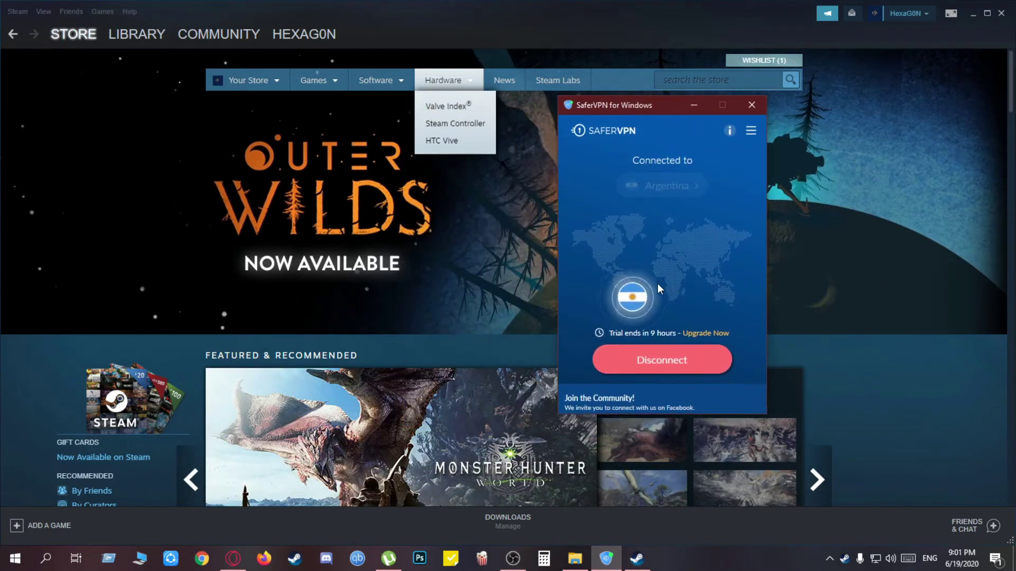
# Minimise SaferVPN and open Account details, which lists the store country as Bangladesh.
pyautogui.click(698, 105)
pyautogui.scroll(-7, 622, 376)
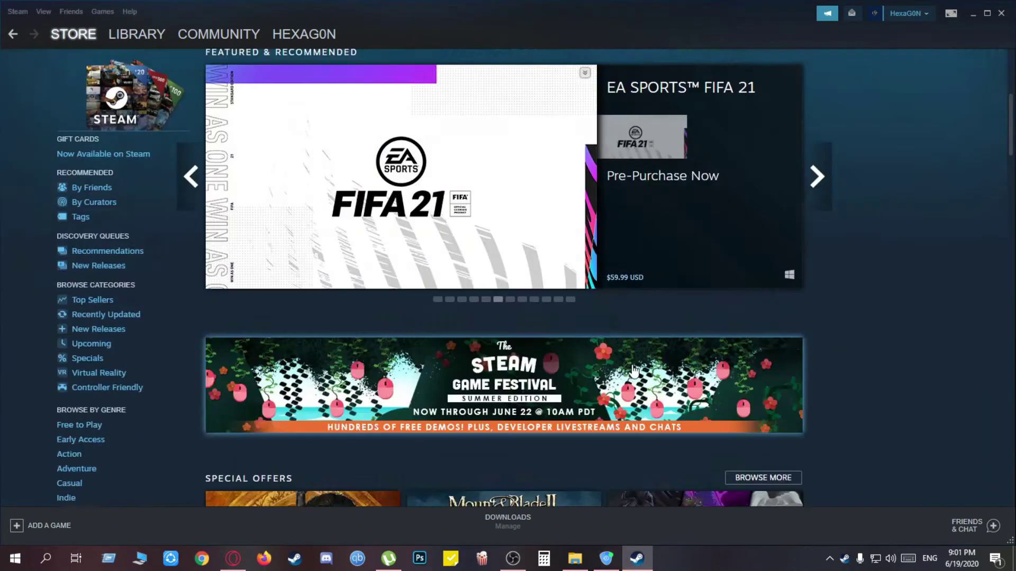
pyautogui.scroll(-1, 622, 376)
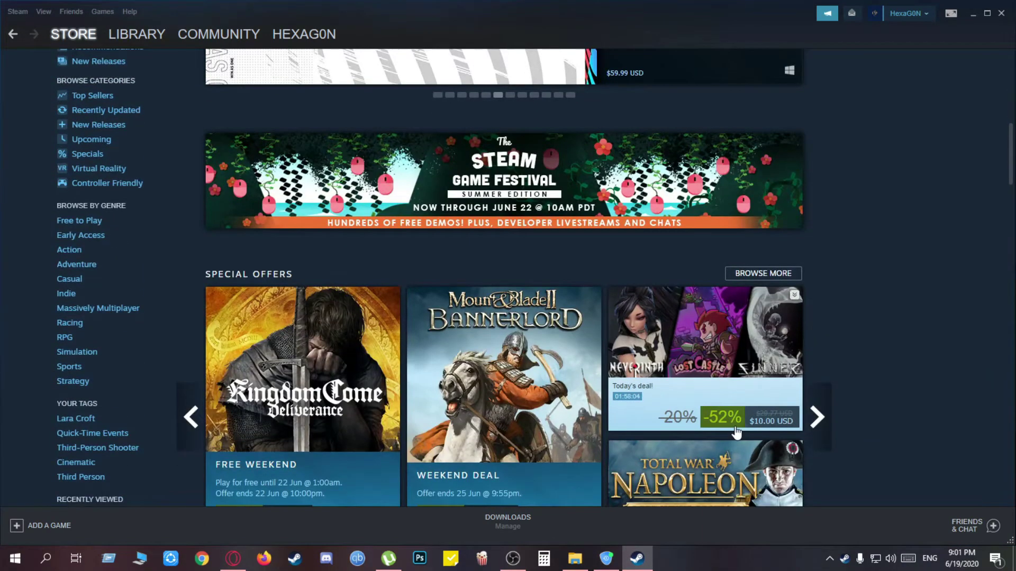
pyautogui.moveTo(708, 427)
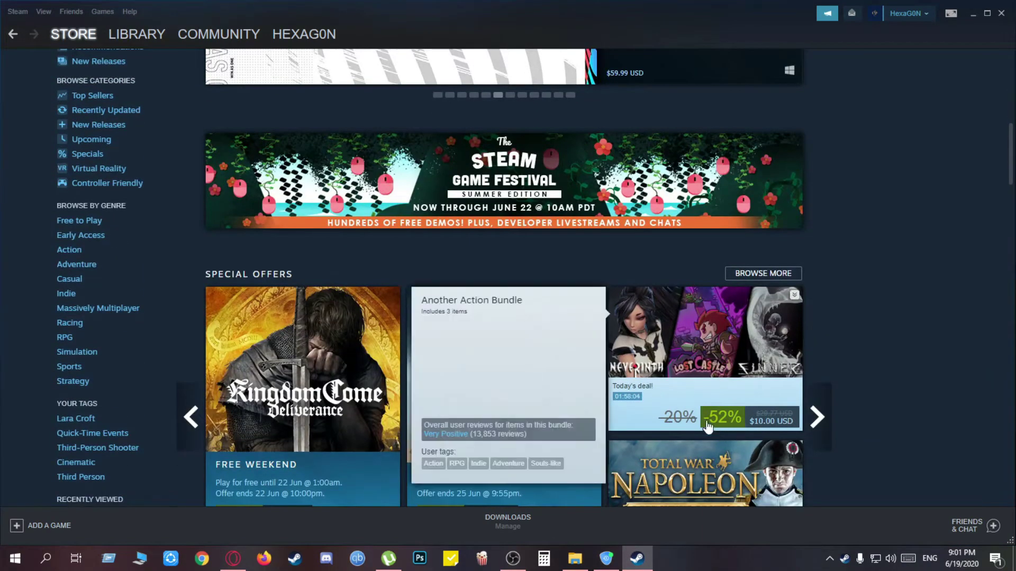
pyautogui.click(45, 12)
pyautogui.click(909, 13)
pyautogui.click(862, 50)
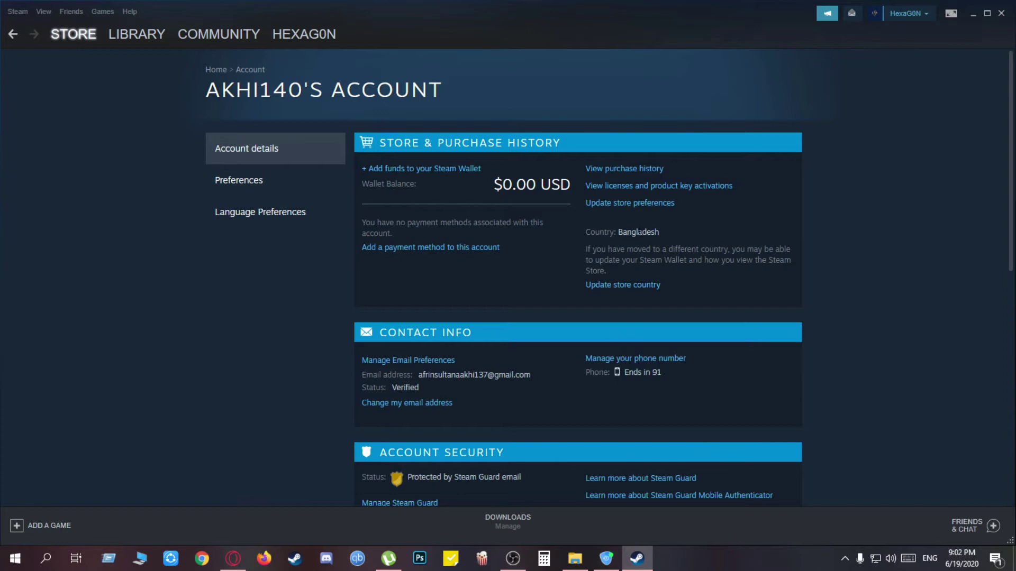
# Choose Argentina as the country of residence on the Update Store & Wallet Country page.
pyautogui.click(638, 288)
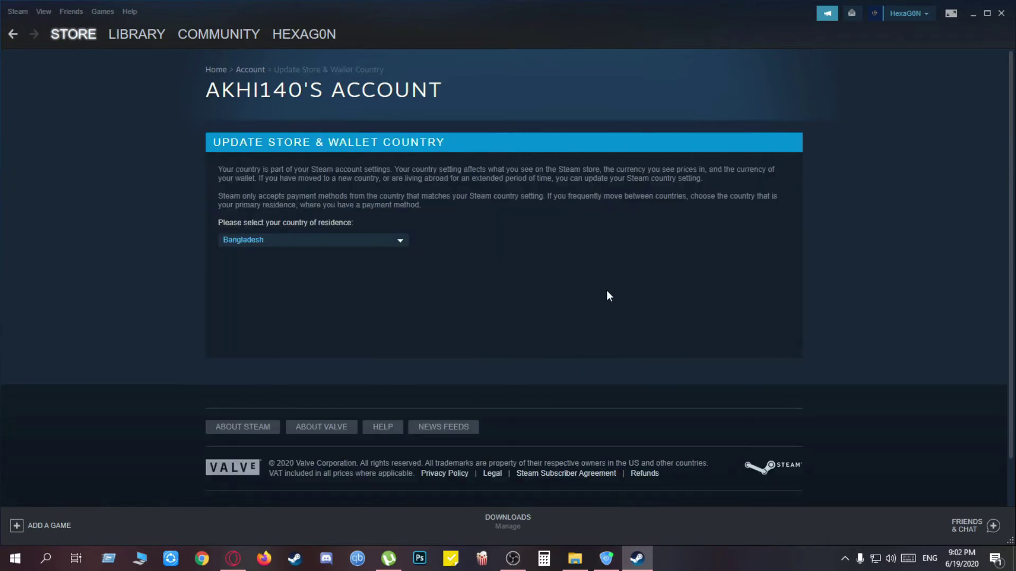
pyautogui.click(371, 245)
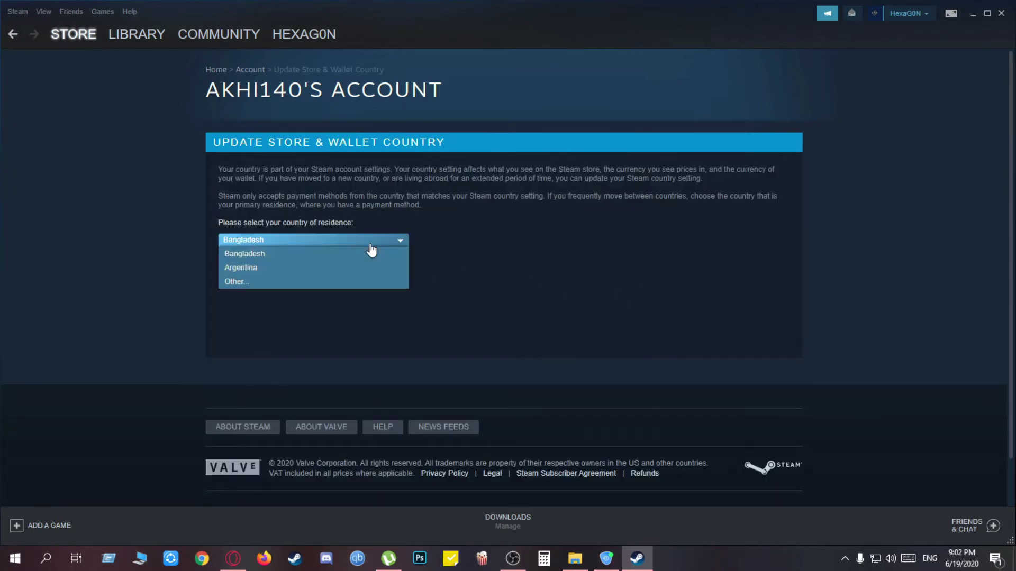
pyautogui.click(304, 269)
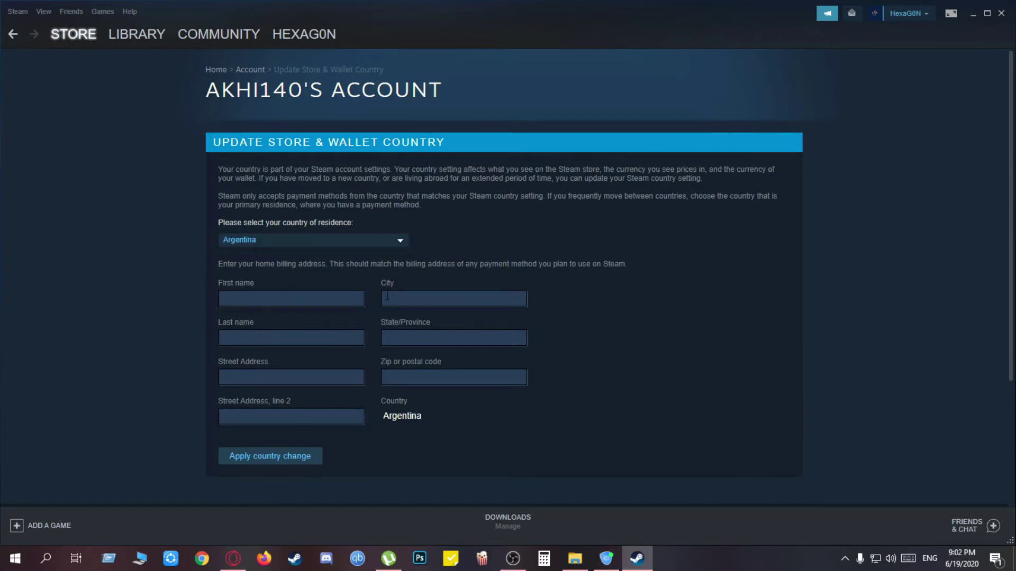
# Switch to Opera's Fake Address Generator page for Argentina.
pyautogui.click(231, 559)
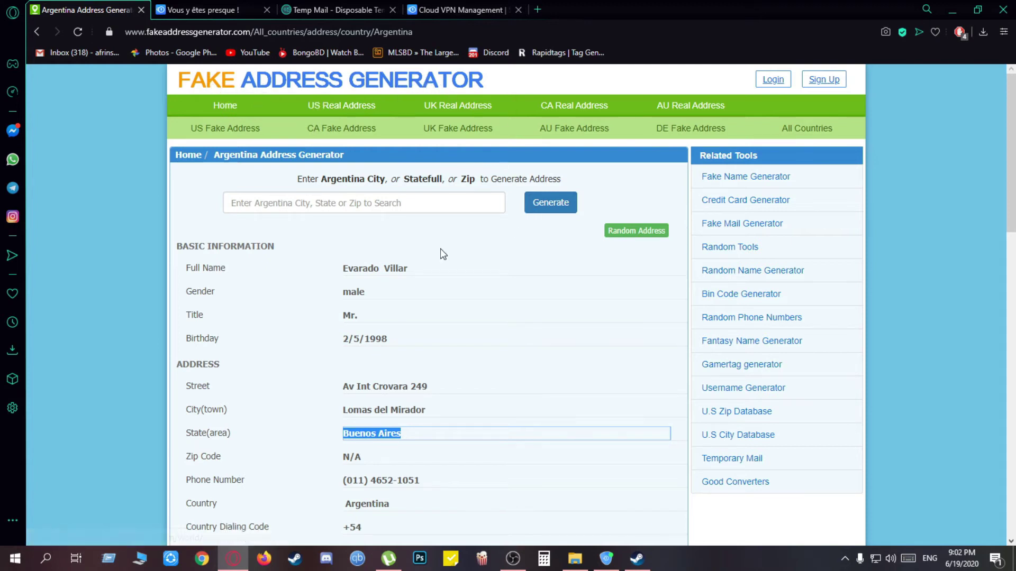
pyautogui.click(256, 286)
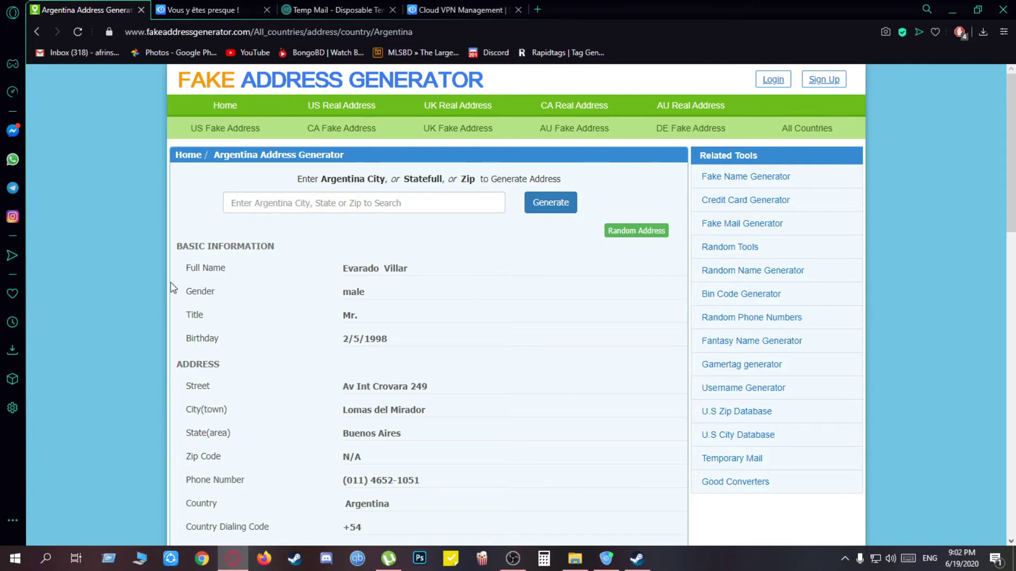
# Copy the generated city from Opera and paste it into Steam's City field.
pyautogui.tripleClick(384, 410)
pyautogui.rightClick(386, 407)
pyautogui.click(418, 216)
pyautogui.rightClick(454, 299)
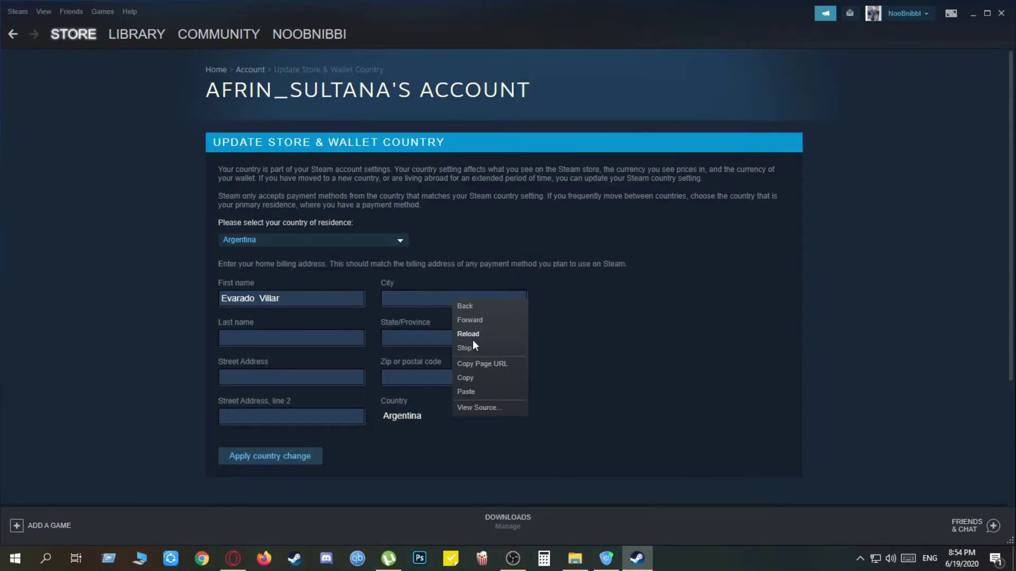
pyautogui.click(465, 392)
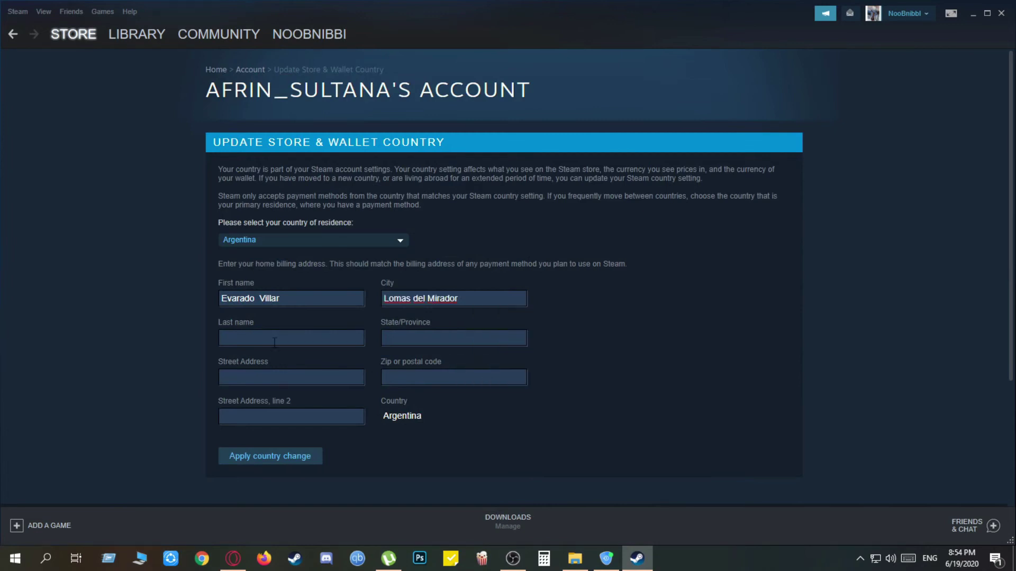
# Copy the surname out of the First name field into the Last name field.
pyautogui.click(233, 558)
pyautogui.click(952, 10)
pyautogui.doubleClick(268, 298)
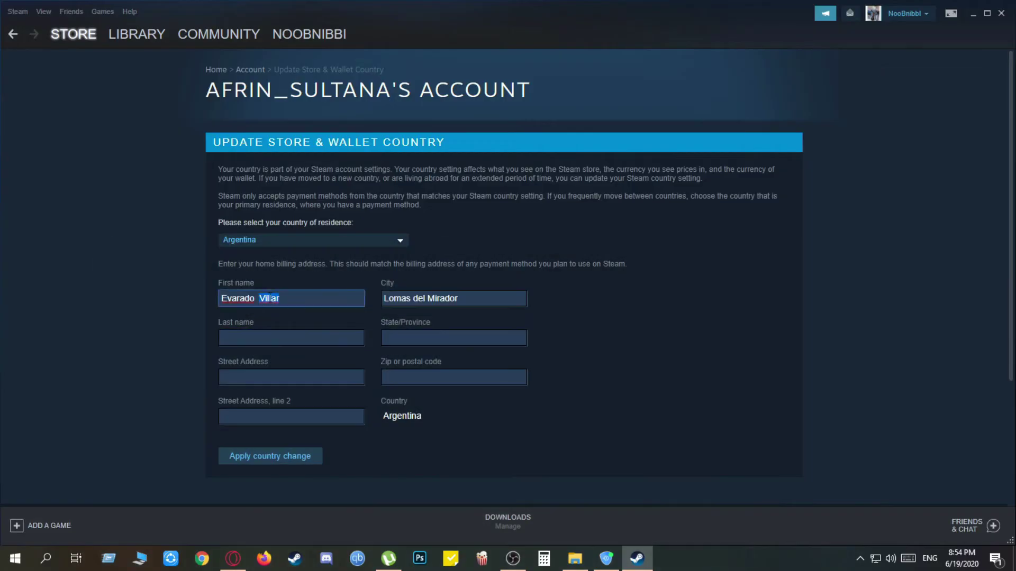
pyautogui.rightClick(270, 300)
pyautogui.click(289, 377)
pyautogui.click(291, 337)
pyautogui.hotkey('ctrl', 'v')
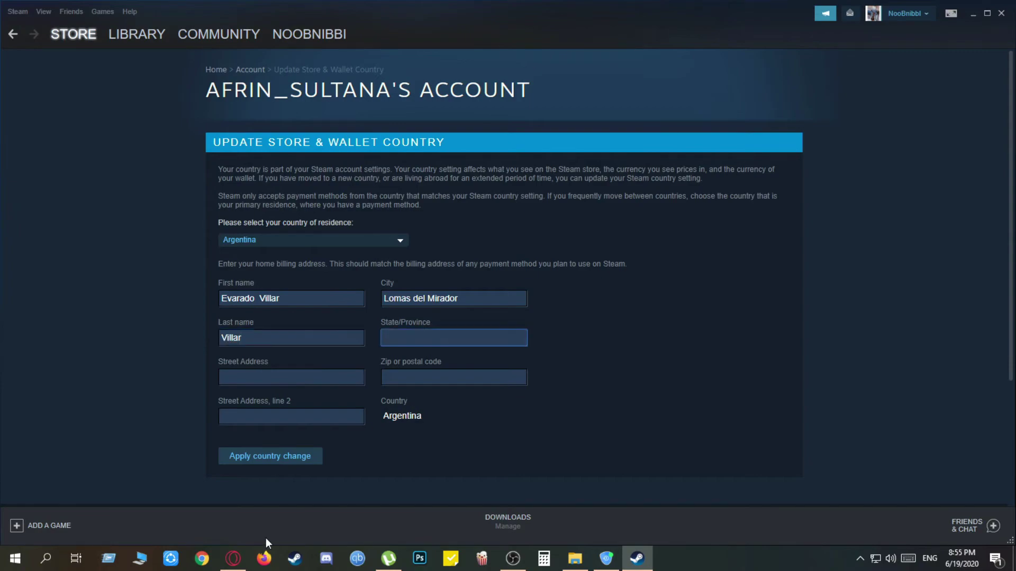
# Copy the generated state from the address generator into the State/Province field.
pyautogui.click(233, 558)
pyautogui.scroll(-1, 338, 418)
pyautogui.click(341, 375)
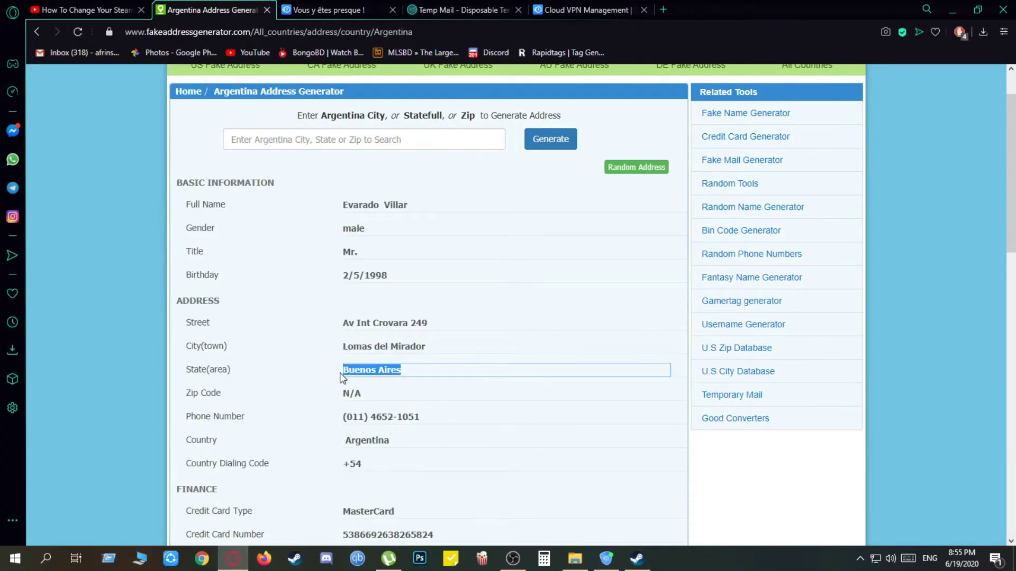
pyautogui.hotkey('ctrl', 'c')
pyautogui.click(636, 558)
pyautogui.click(386, 338)
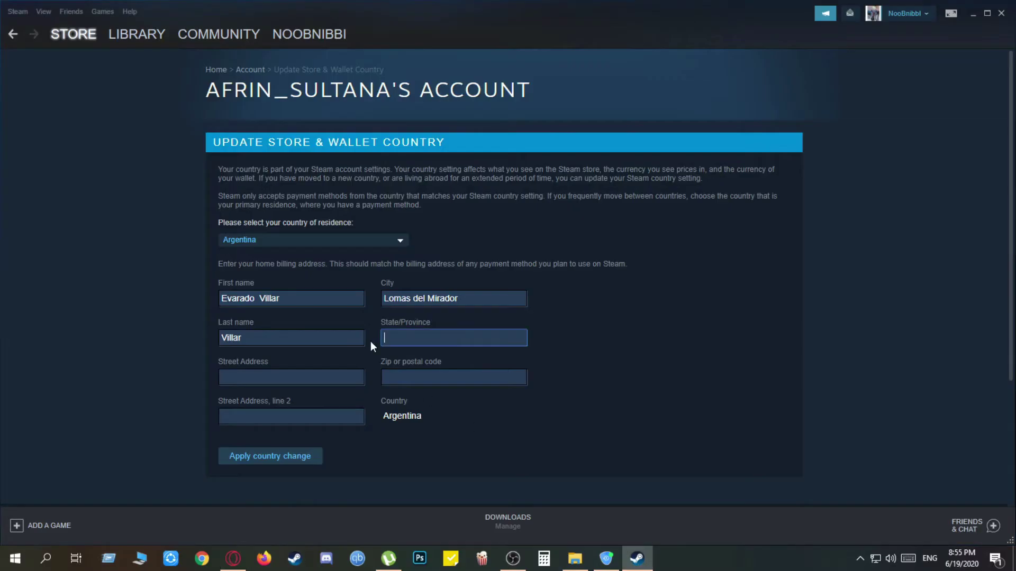
pyautogui.hotkey('ctrl', 'v')
pyautogui.click(295, 376)
# Copy the generated street address and paste it into the Street Address field.
pyautogui.click(233, 558)
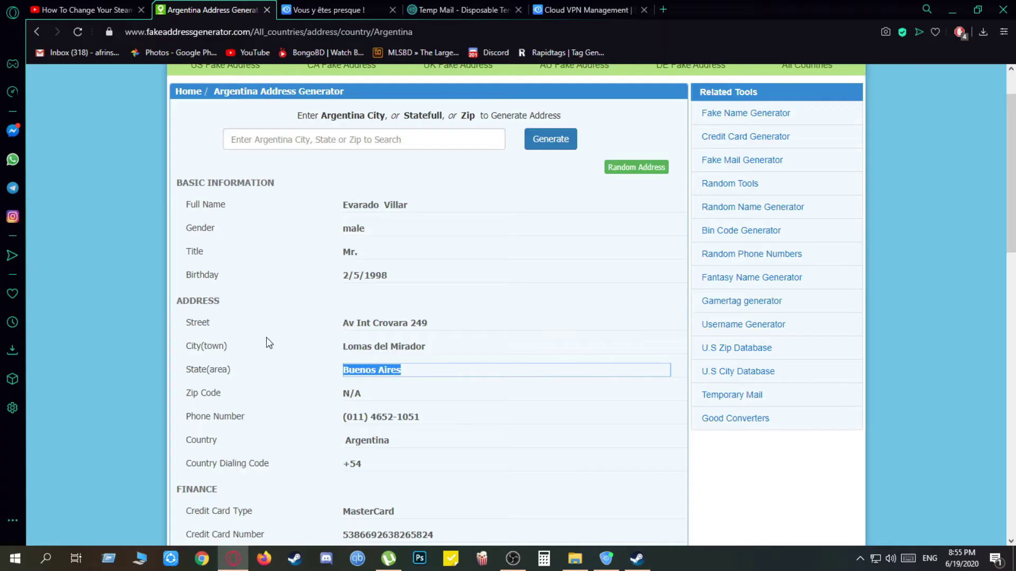
pyautogui.scroll(-7, 260, 381)
pyautogui.scroll(8, 318, 410)
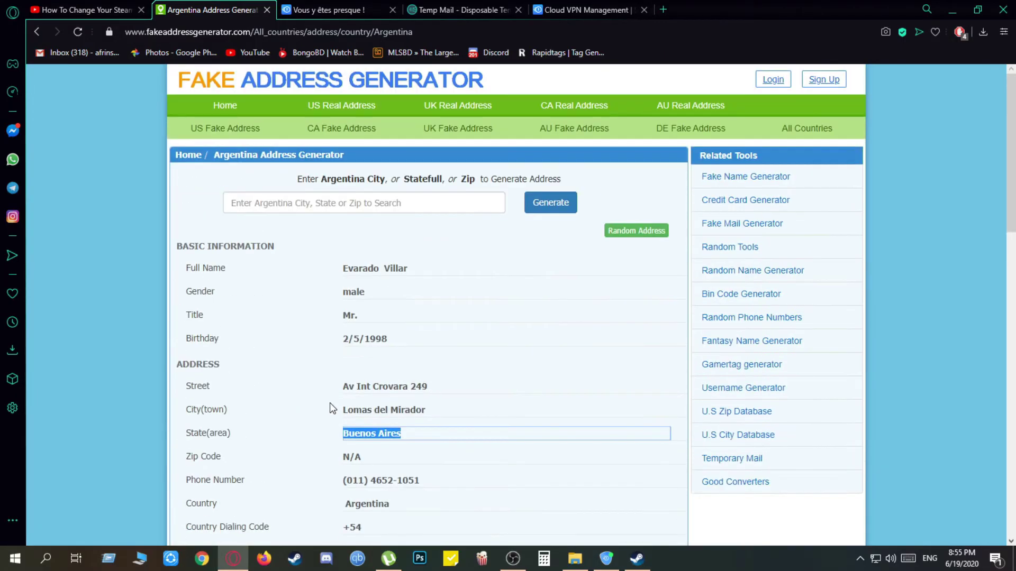
pyautogui.moveTo(446, 390); pyautogui.dragTo(346, 389)
pyautogui.click(637, 558)
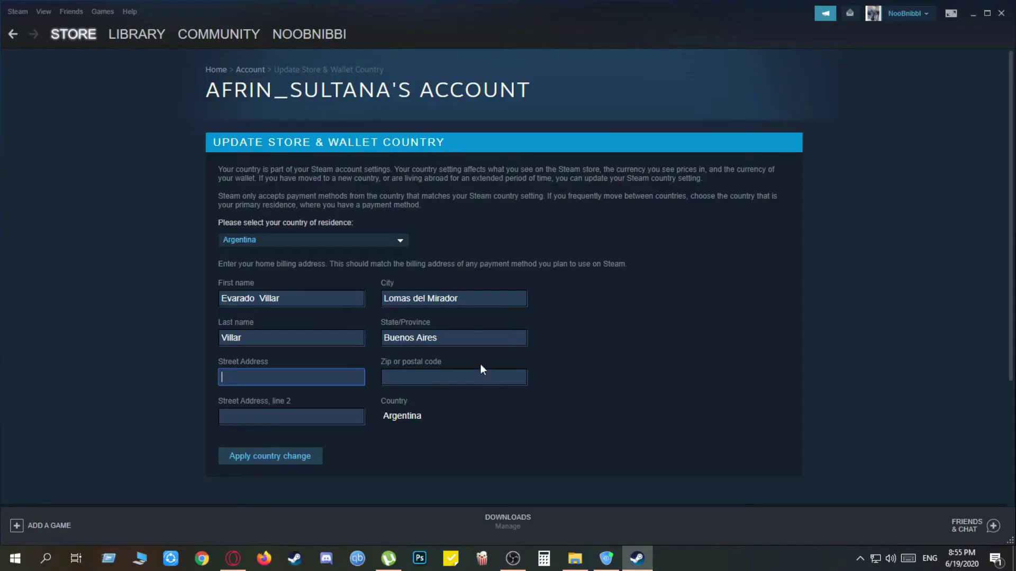
pyautogui.hotkey('ctrl', 'v')
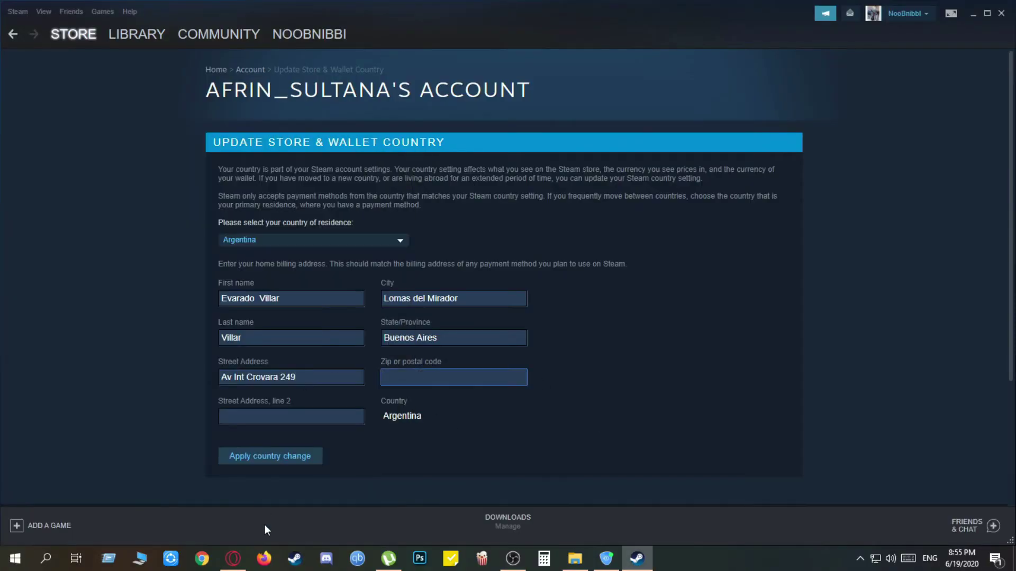
# Copy the zip code N/A from the generator and paste it into Steam's zip field.
pyautogui.click(233, 558)
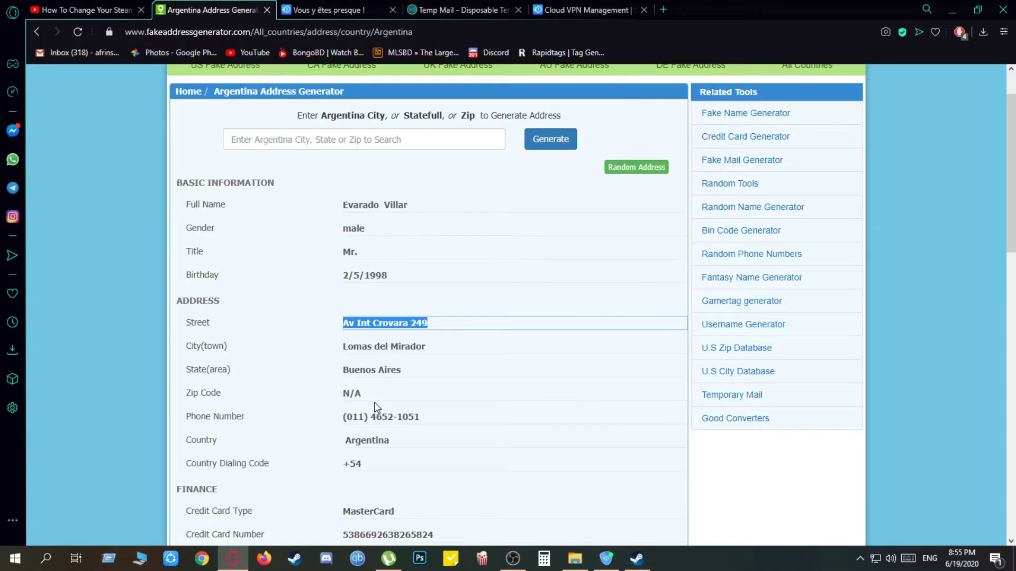
pyautogui.scroll(-10, 374, 402)
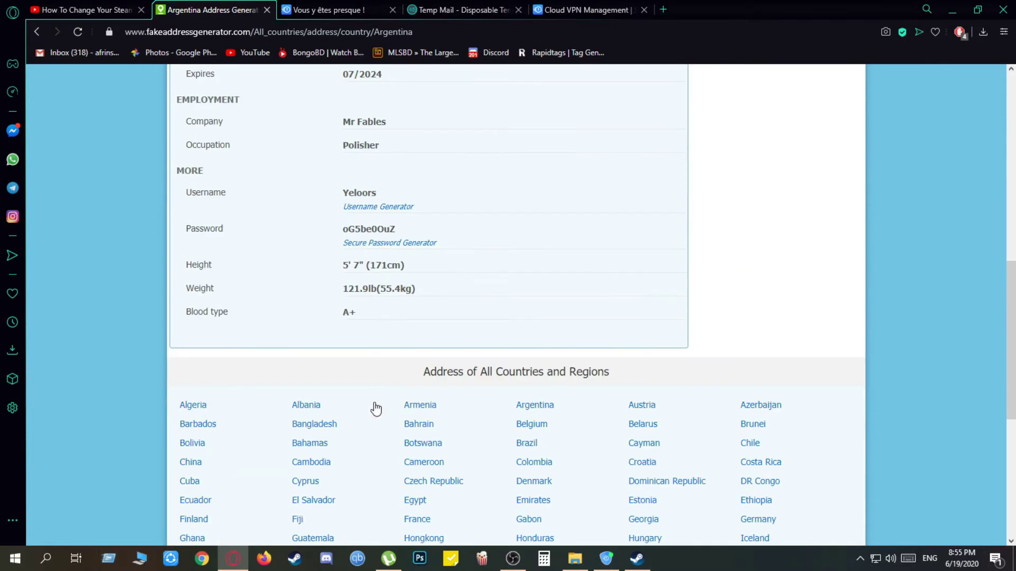
pyautogui.scroll(6, 373, 402)
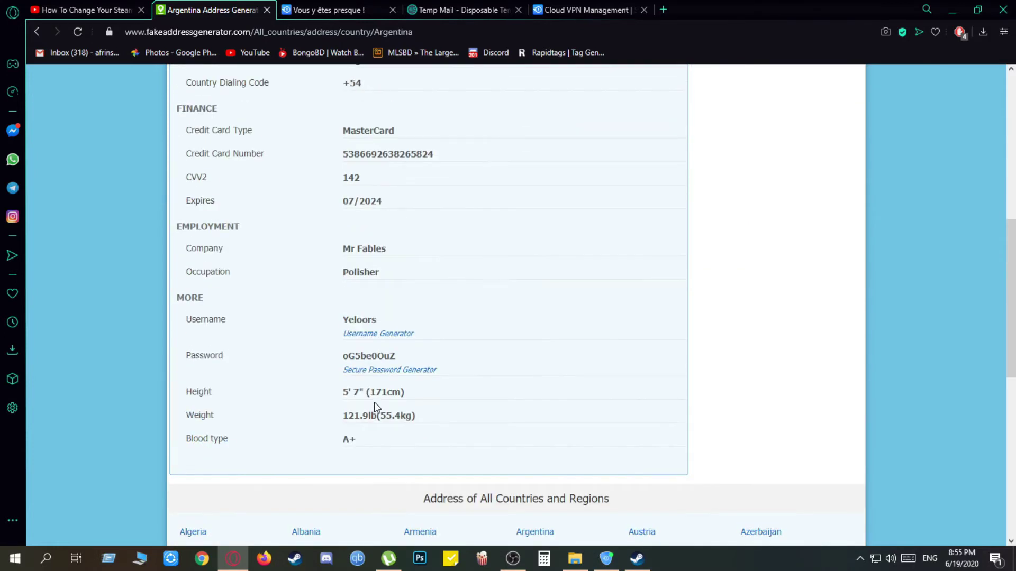
pyautogui.scroll(5, 374, 402)
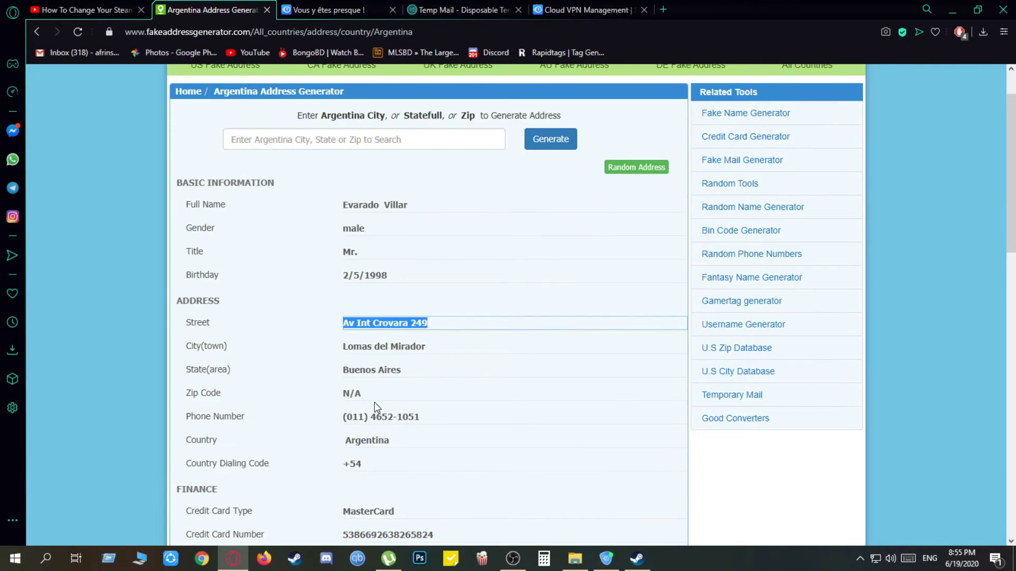
pyautogui.scroll(-2, 372, 349)
pyautogui.scroll(-5, 325, 410)
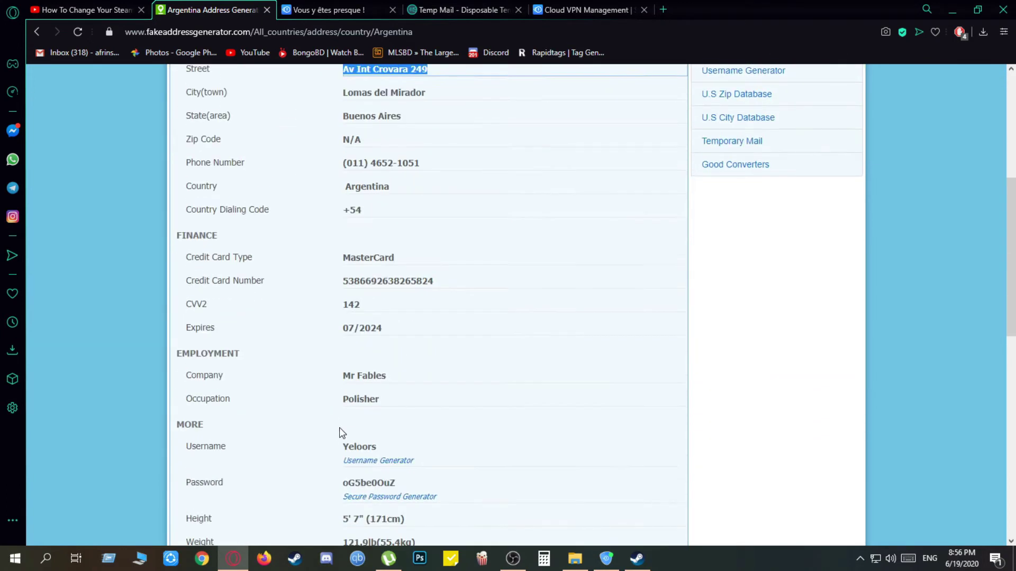
pyautogui.scroll(4, 370, 402)
pyautogui.scroll(1, 377, 367)
pyautogui.click(348, 328)
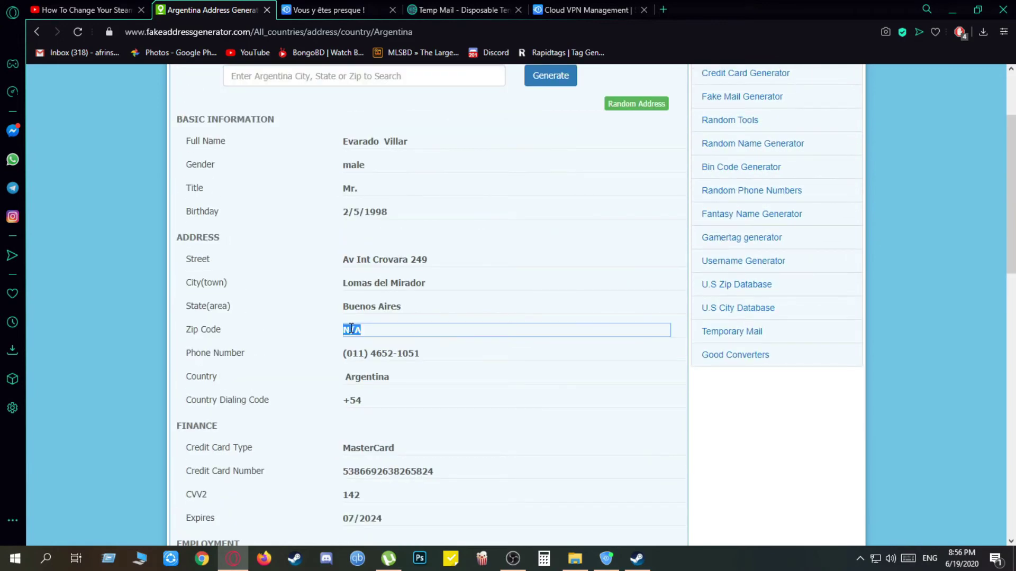
pyautogui.hotkey('alt', 'Tab')
pyautogui.hotkey('ctrl', 'v')
pyautogui.hotkey('alt', 'Tab')
# Review the generator page, selecting the street address and then the state value.
pyautogui.scroll(-5, 316, 425)
pyautogui.scroll(4, 316, 425)
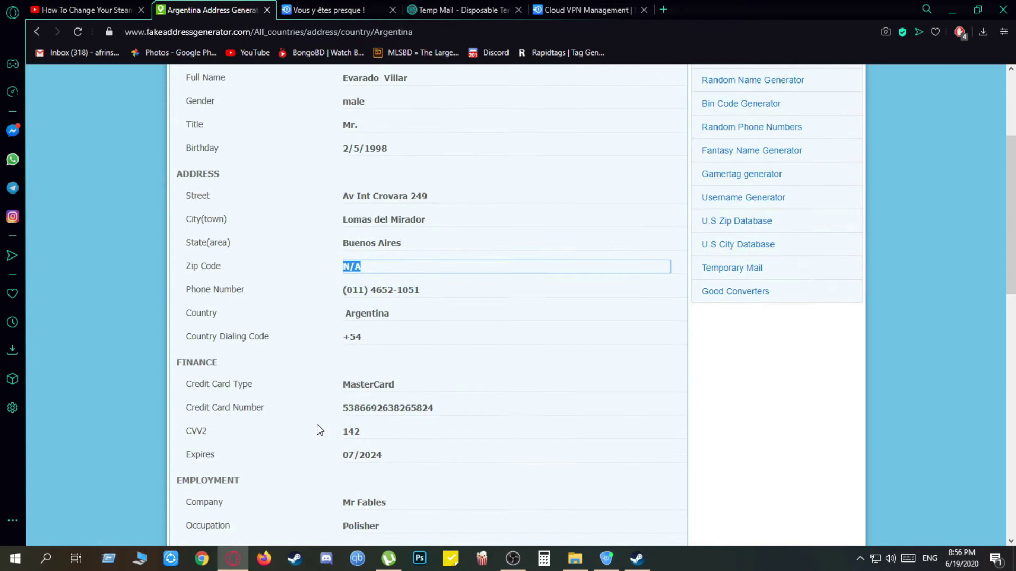
pyautogui.scroll(4, 317, 424)
pyautogui.click(383, 361)
pyautogui.scroll(-4, 319, 365)
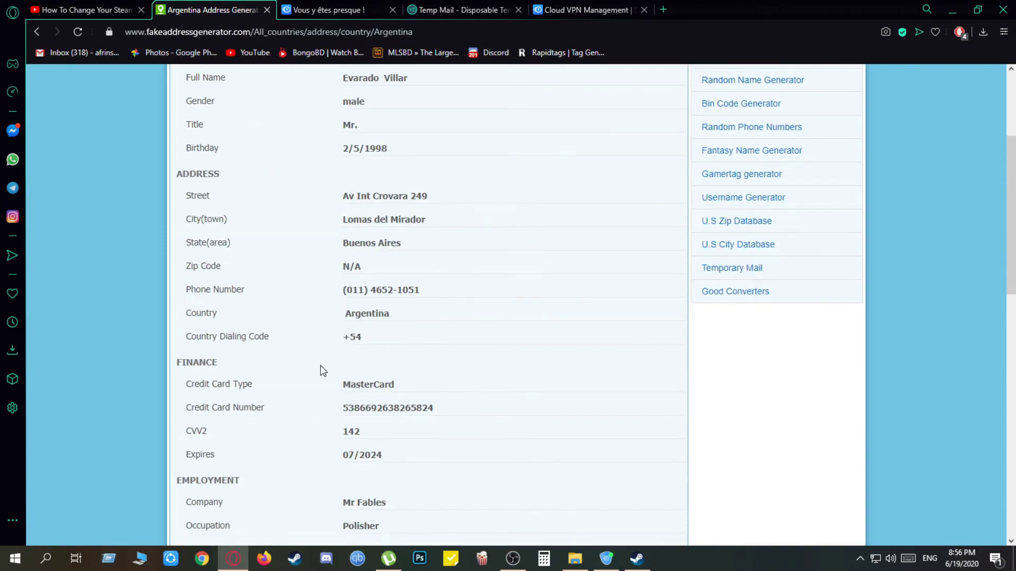
pyautogui.scroll(-6, 319, 365)
pyautogui.scroll(9, 344, 385)
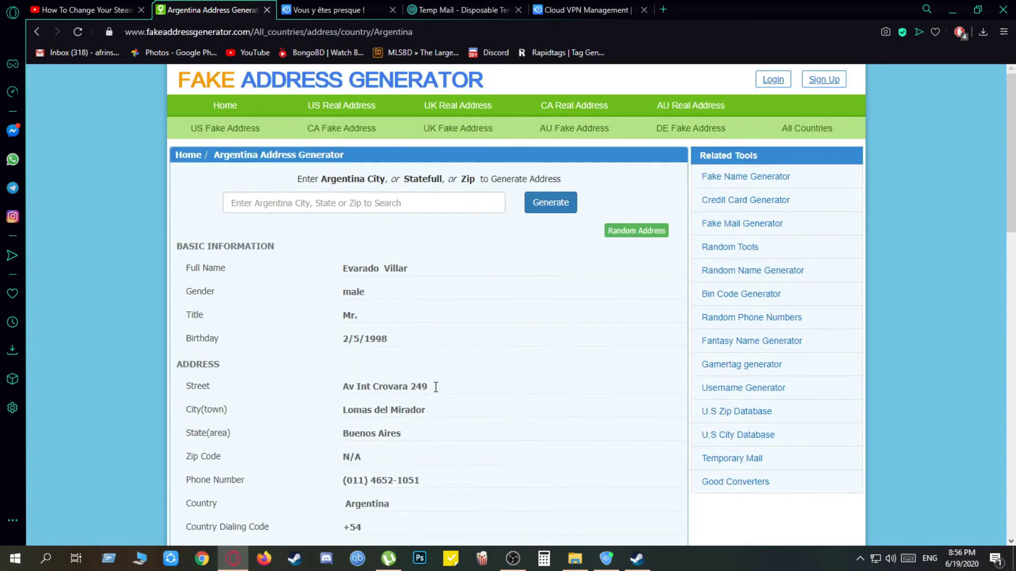
pyautogui.click(435, 387)
pyautogui.click(400, 434)
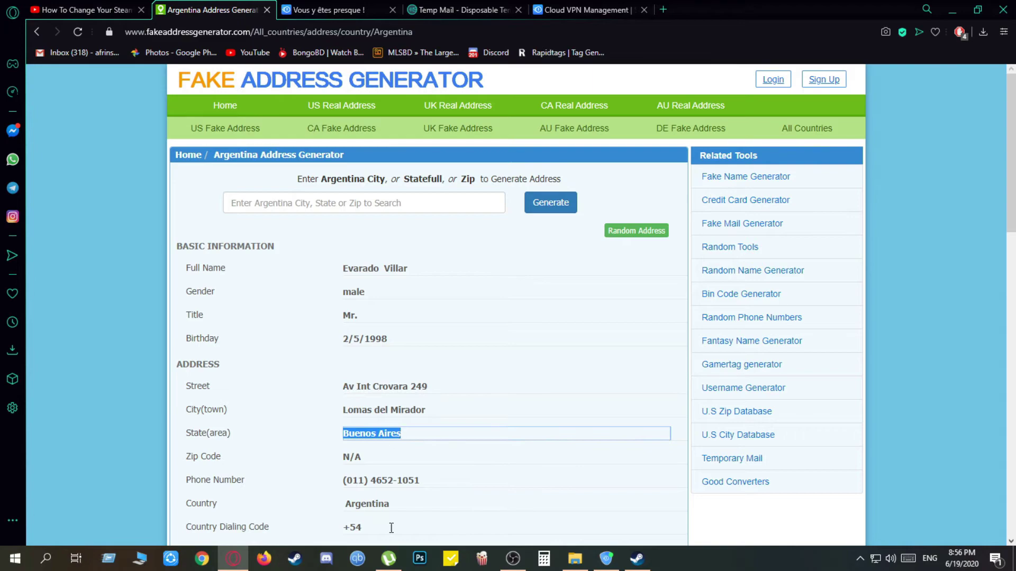
# Apply and confirm the store country change to Argentina, then return to the Store front page.
pyautogui.click(637, 558)
pyautogui.moveTo(236, 566)
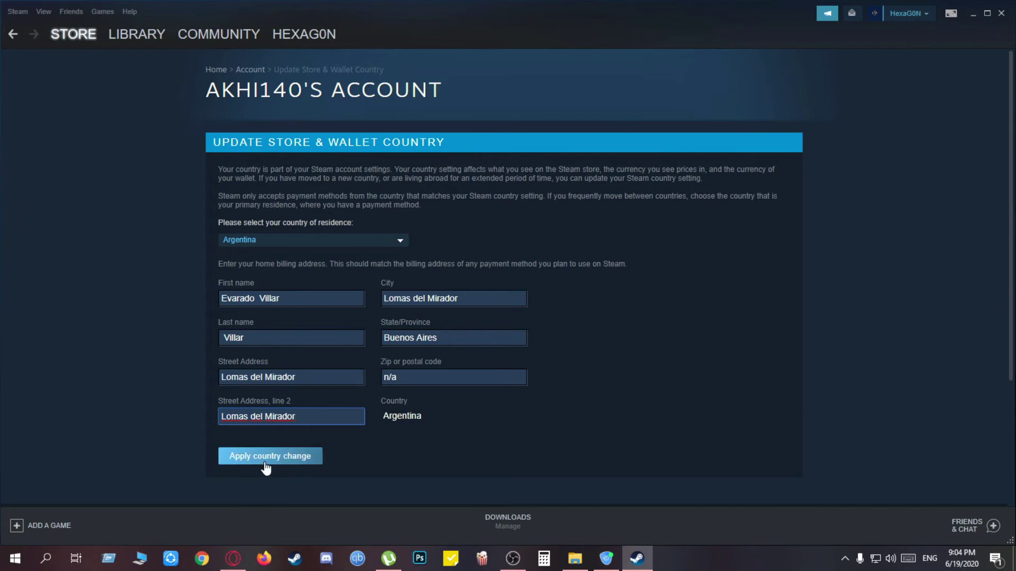
pyautogui.click(265, 460)
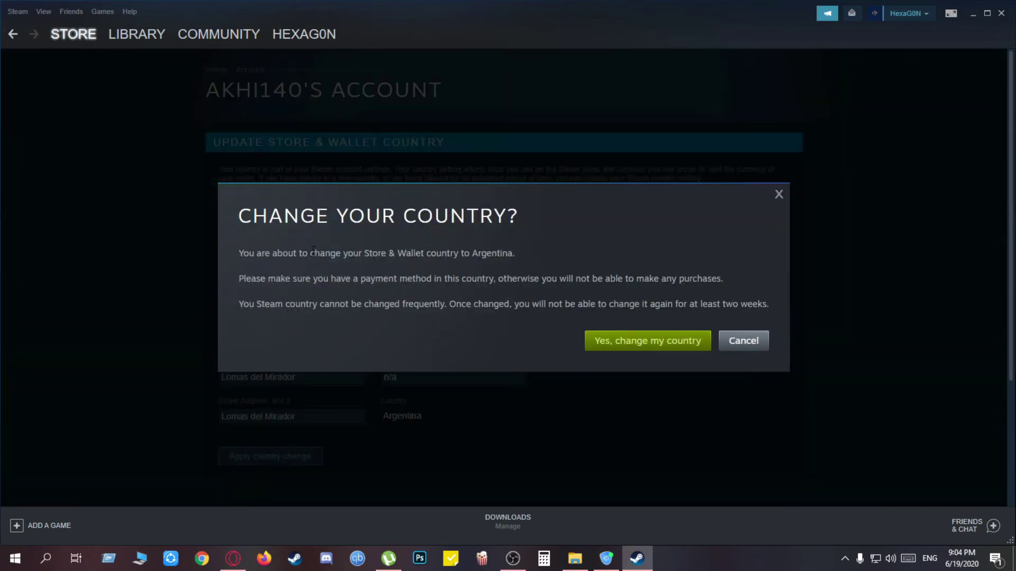
pyautogui.click(651, 347)
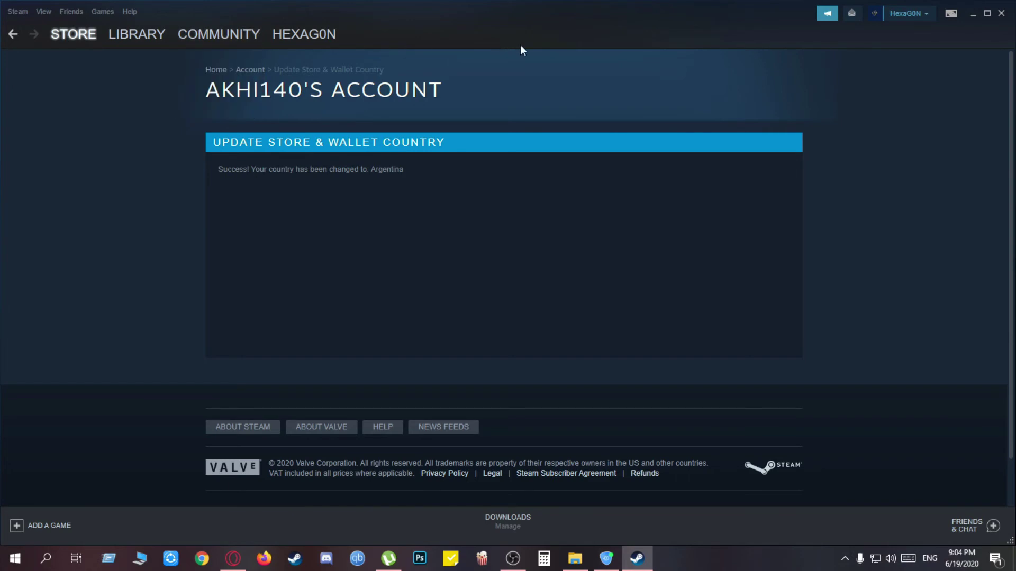
pyautogui.click(85, 38)
# Search the store for 'injustice' to find the Ultimate Edition listed as Free.
pyautogui.click(681, 78)
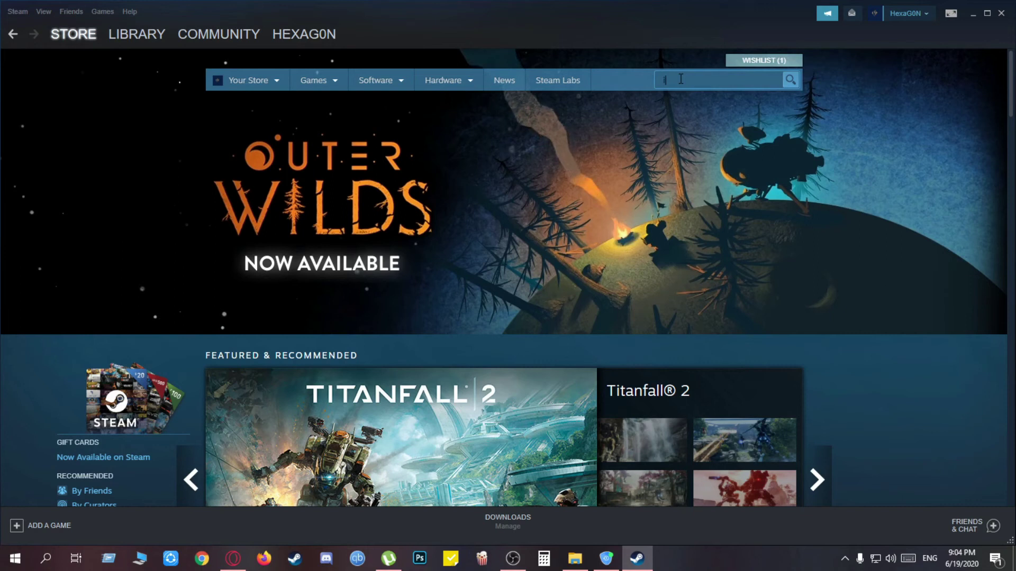
pyautogui.write('injustice')
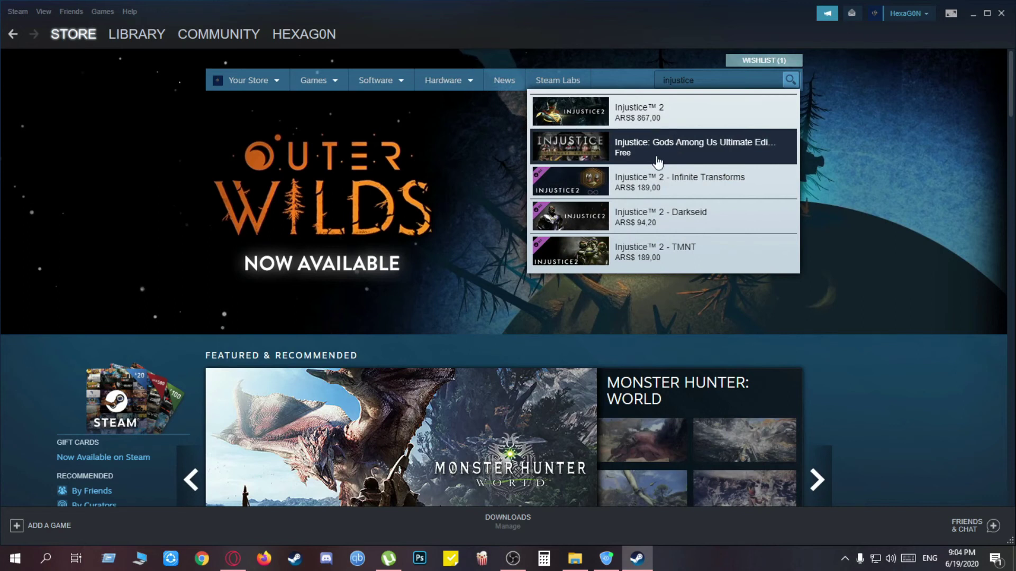
# Open Injustice: Gods Among Us Ultimate Edition, pass the age check, and add it for ARS$ 0,00.
pyautogui.click(611, 157)
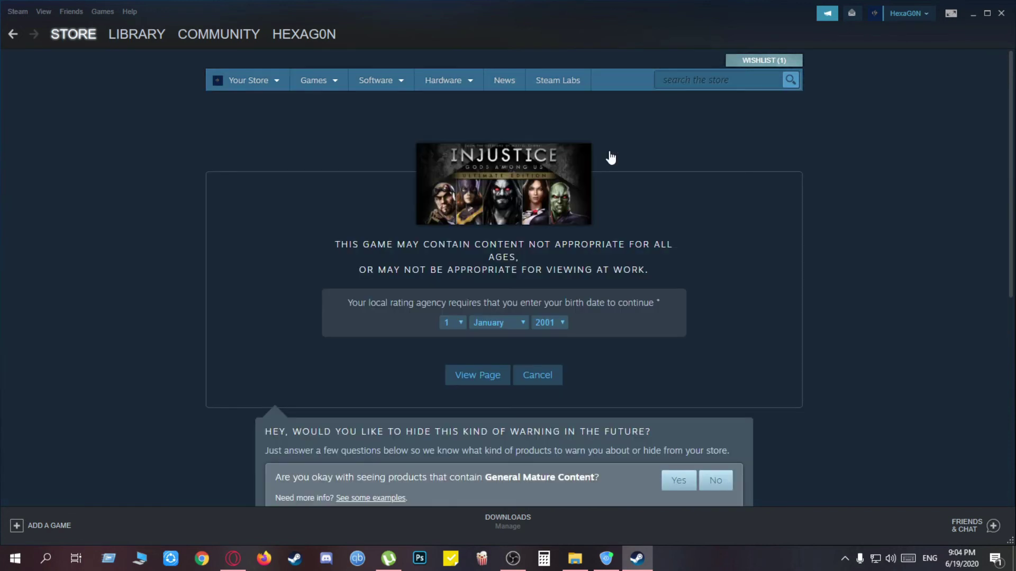
pyautogui.click(478, 379)
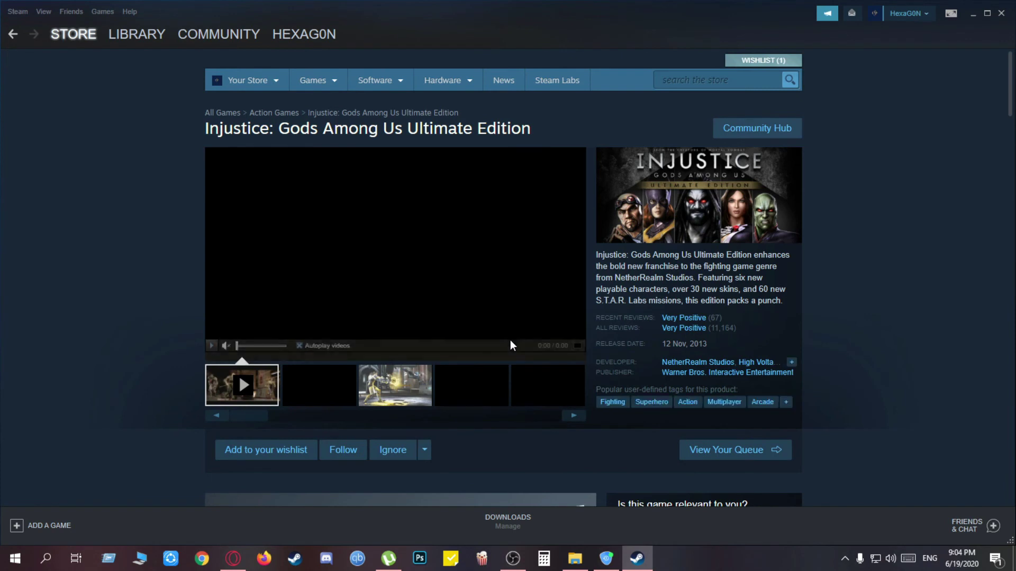
pyautogui.scroll(-3, 509, 341)
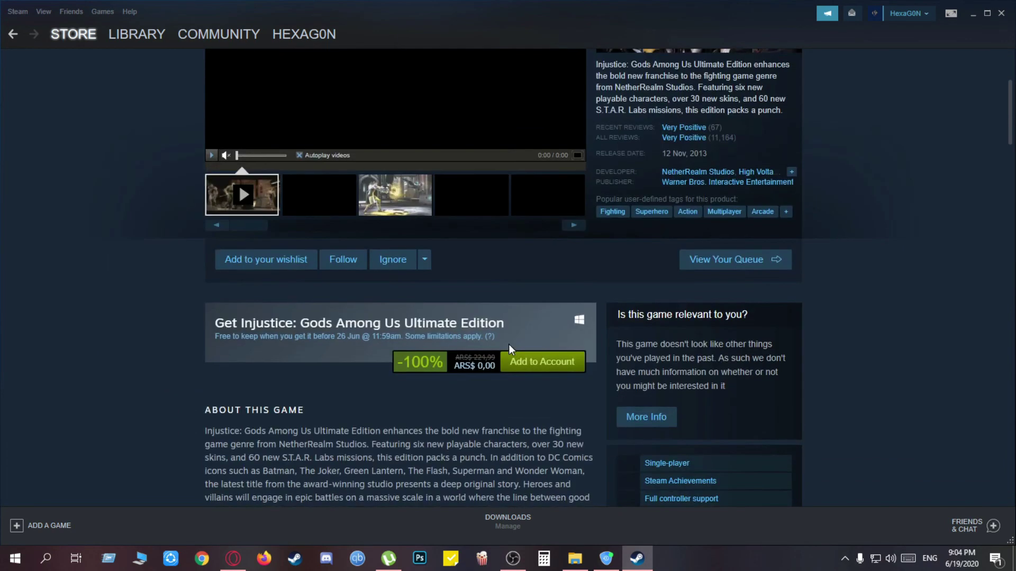
pyautogui.click(542, 369)
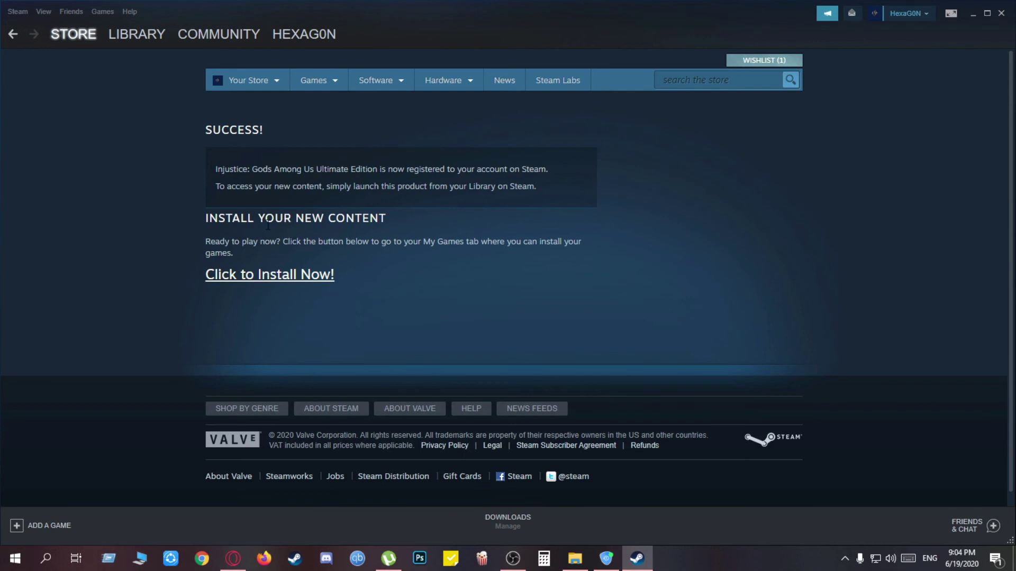
pyautogui.moveTo(82, 34)
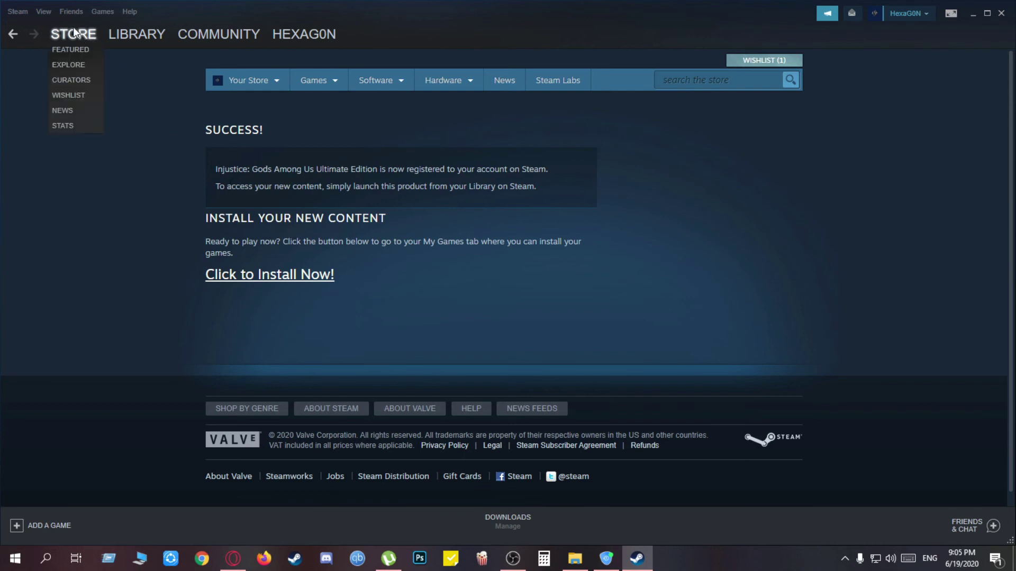